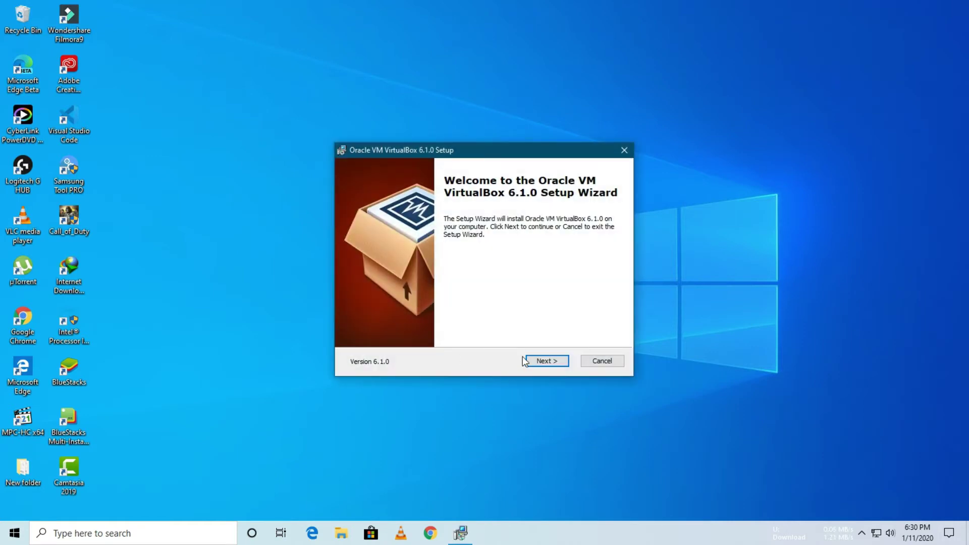
# Install Oracle VM VirtualBox 6.1.0 with the default features, location and shortcuts, agreeing to the temporary network disconnection
pyautogui.click(539, 360)
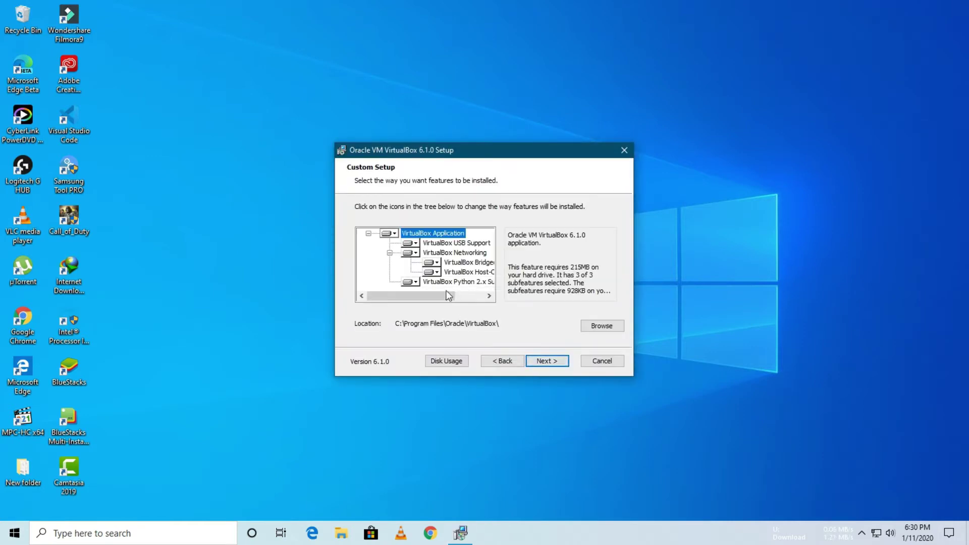
pyautogui.moveTo(448, 296)
pyautogui.mouseDown()
pyautogui.moveTo(477, 296)
pyautogui.moveTo(450, 296)
pyautogui.mouseUp()
pyautogui.click(546, 361)
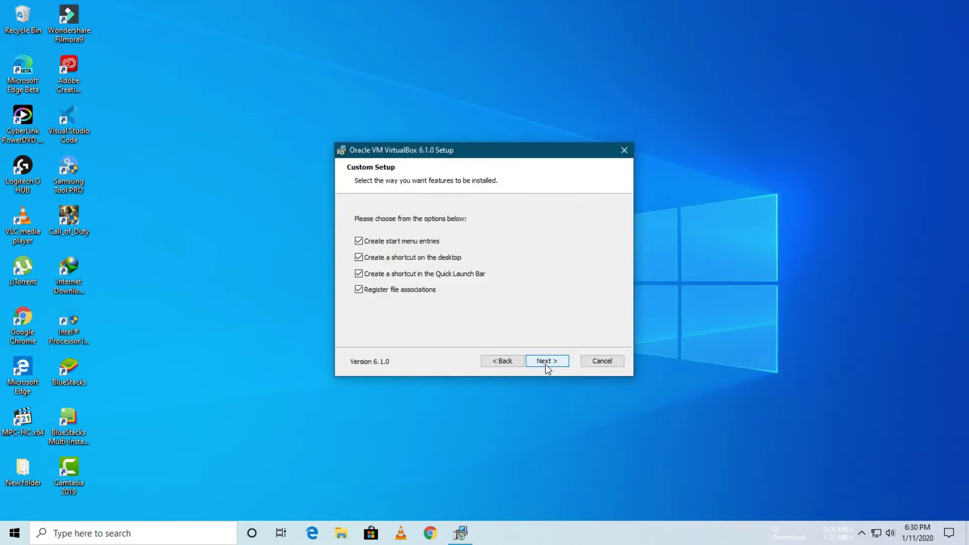
pyautogui.click(547, 362)
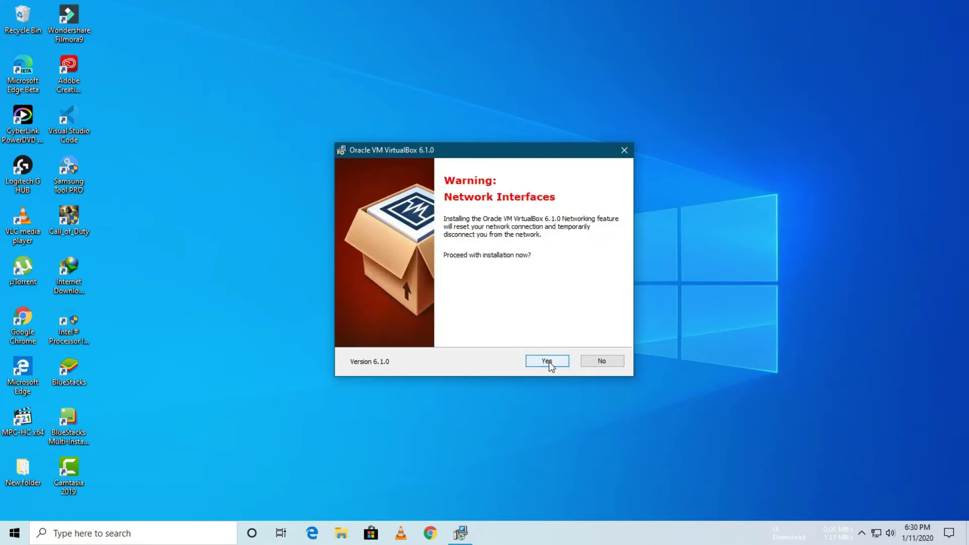
pyautogui.click(547, 362)
pyautogui.click(549, 363)
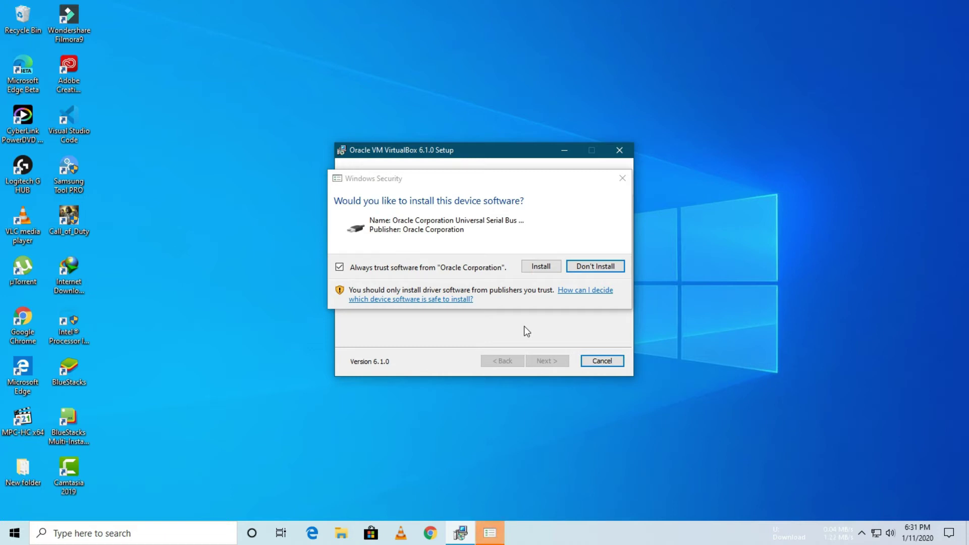
# Allow the Oracle Universal Serial Bus device software to install and finish the setup wizard with VirtualBox set to start
pyautogui.click(543, 267)
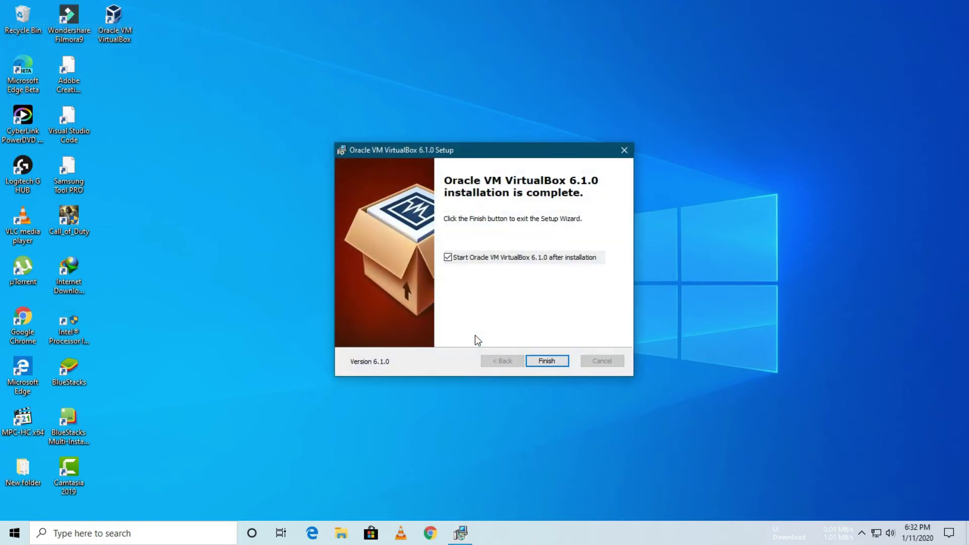
pyautogui.click(560, 362)
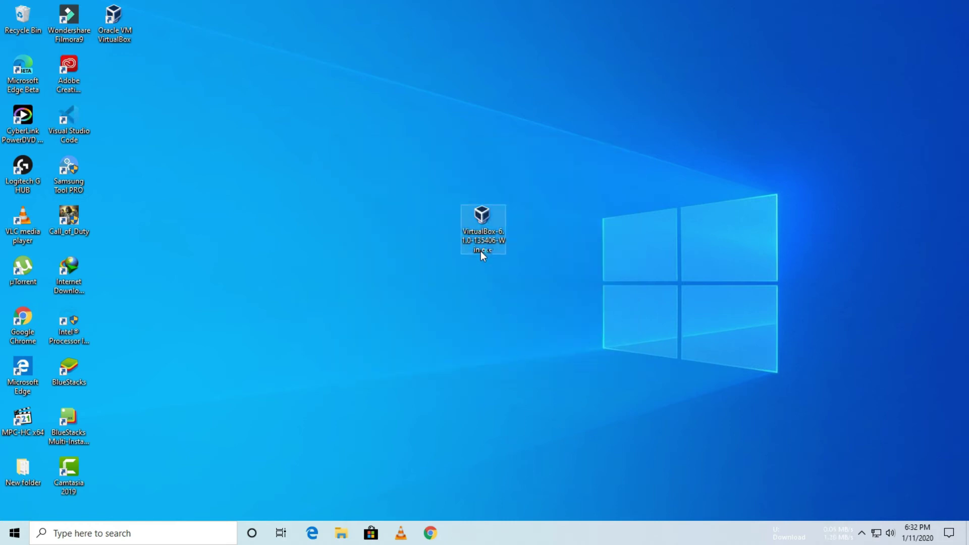
# Delete the VirtualBox installer file from the desktop and move the Oracle VM VirtualBox shortcut away from the icon columns
pyautogui.press('Delete')
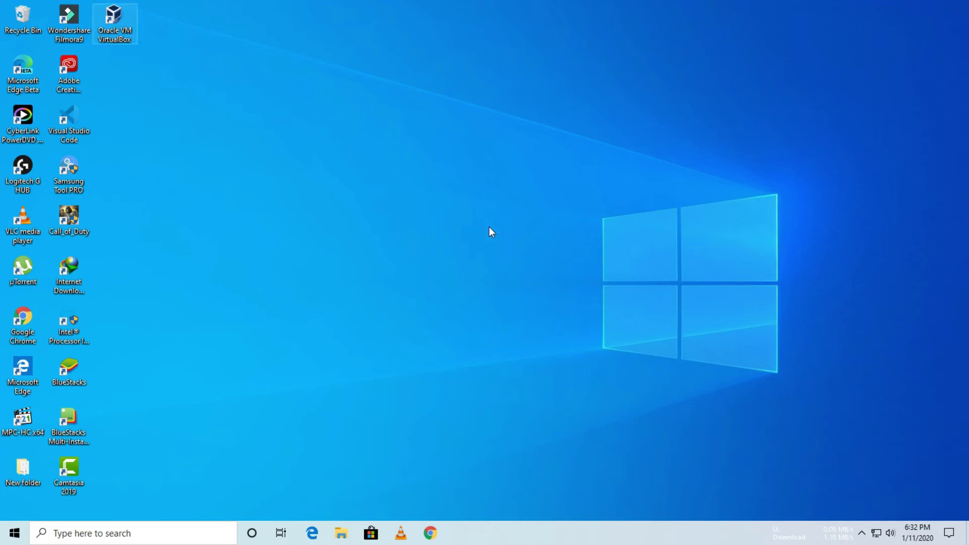
pyautogui.moveTo(120, 20); pyautogui.dragTo(213, 121)
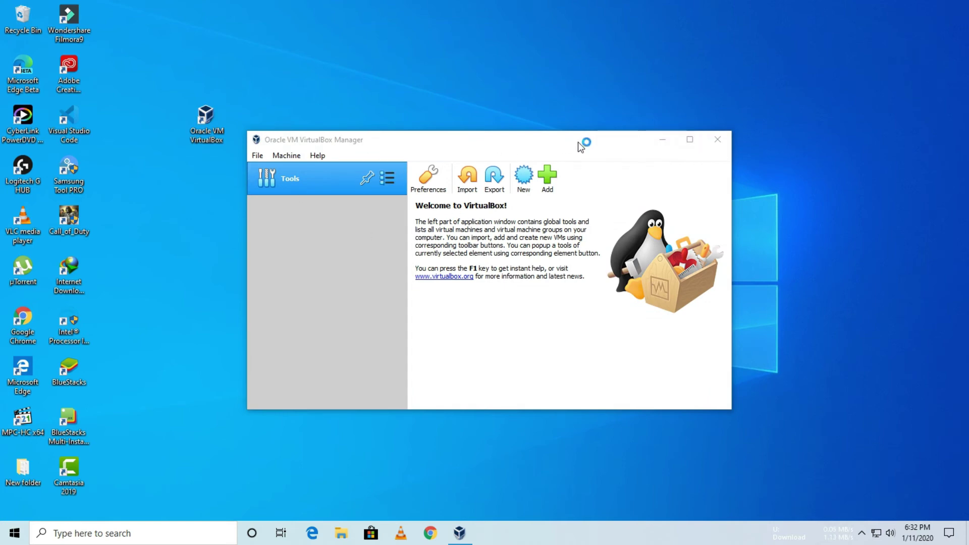
# Maximize the VirtualBox Manager window and begin a new virtual machine named android
pyautogui.moveTo(582, 146); pyautogui.dragTo(644, 153)
pyautogui.click(751, 147)
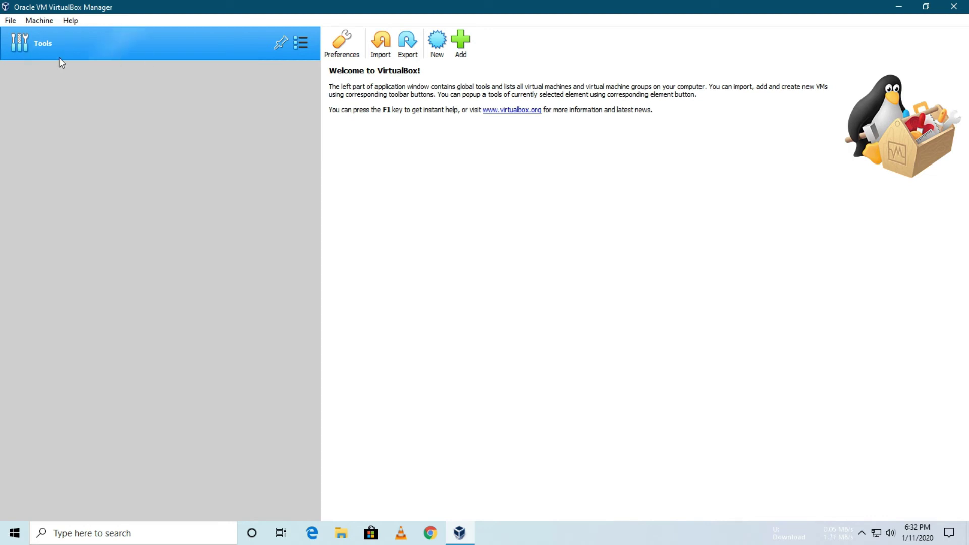
pyautogui.click(10, 20)
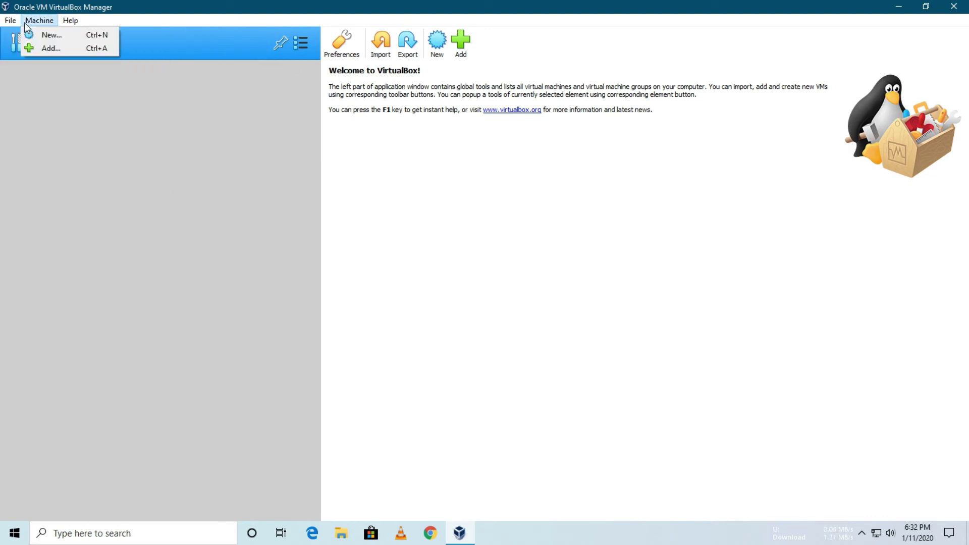
pyautogui.click(48, 37)
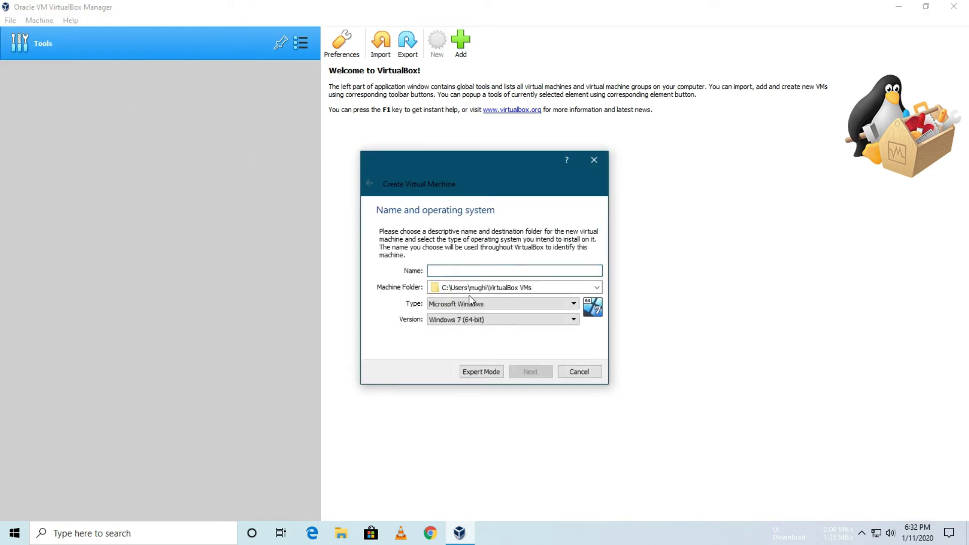
pyautogui.write('adn')
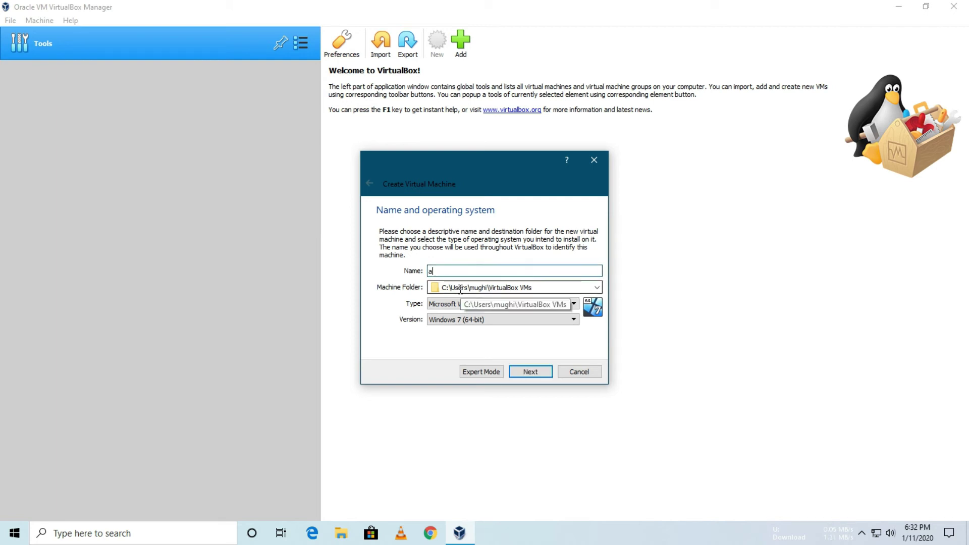
pyautogui.press('BackSpace')
pyautogui.write('ndroid')
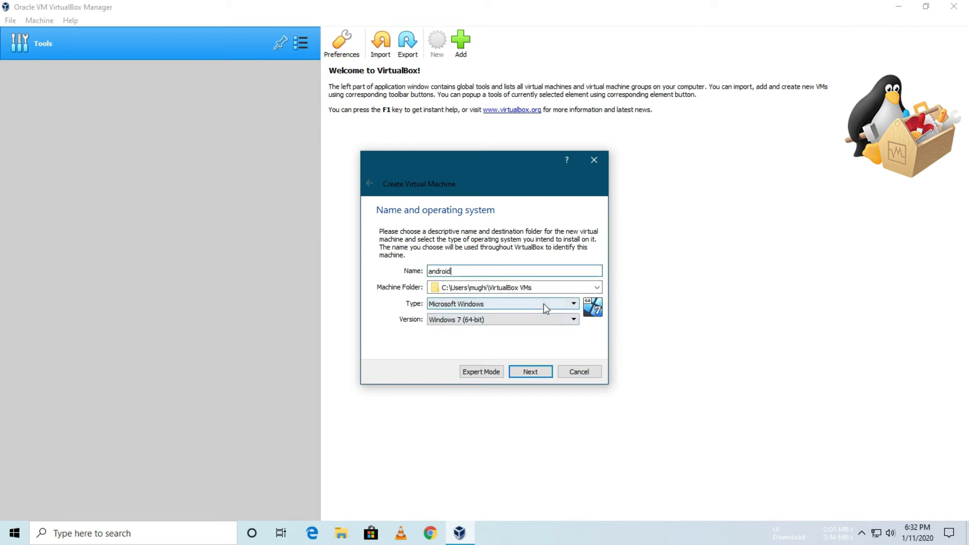
pyautogui.click(553, 320)
pyautogui.scroll(-3, 508, 365)
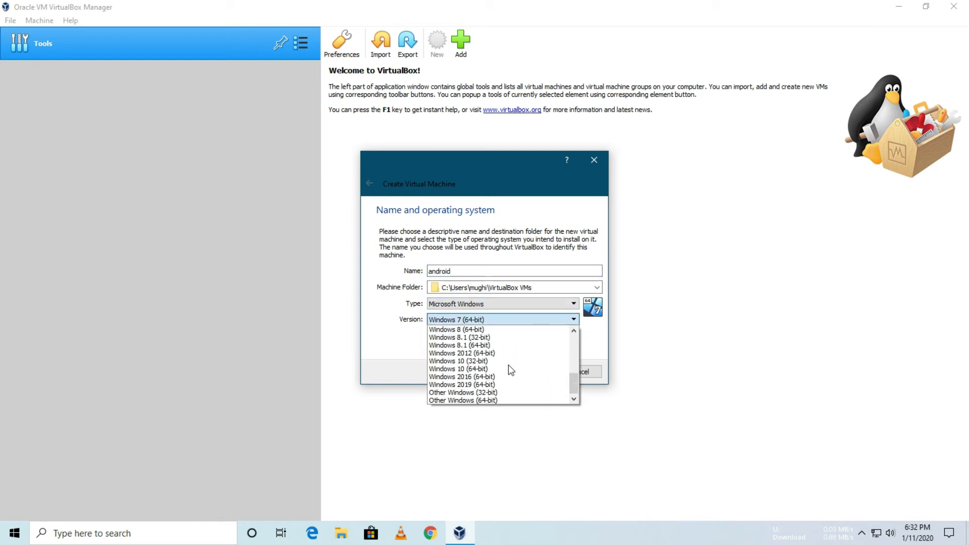
pyautogui.scroll(2, 467, 386)
pyautogui.scroll(3, 467, 386)
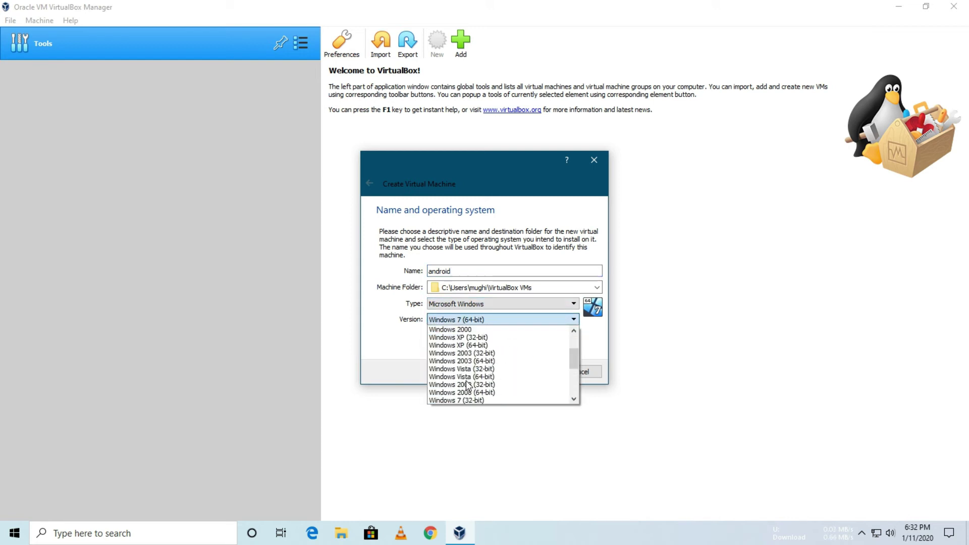
pyautogui.scroll(-5, 472, 399)
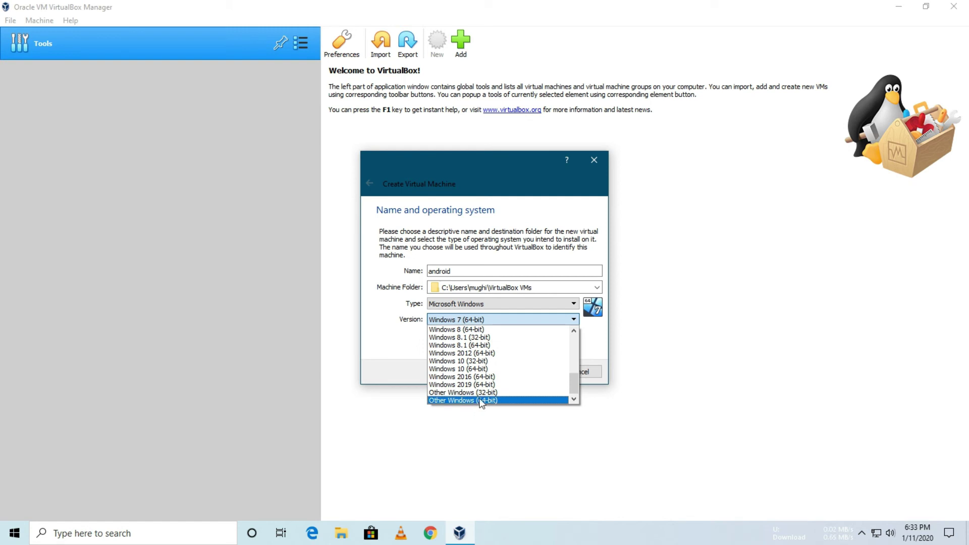
pyautogui.click(489, 369)
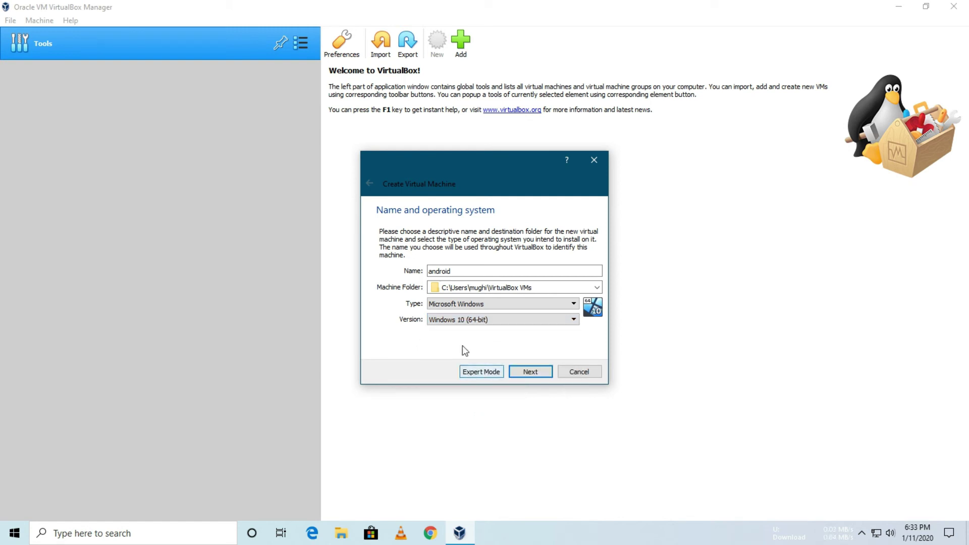
pyautogui.click(465, 305)
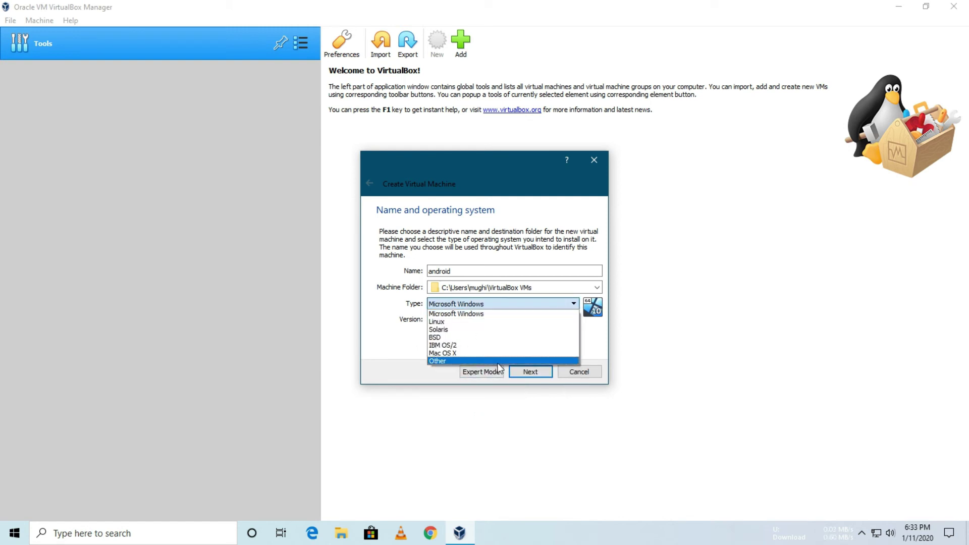
pyautogui.click(432, 361)
pyautogui.click(447, 321)
# Set the new machine's operating system type to Linux and version to Other Linux (64-bit), and continue to the memory size
pyautogui.click(447, 305)
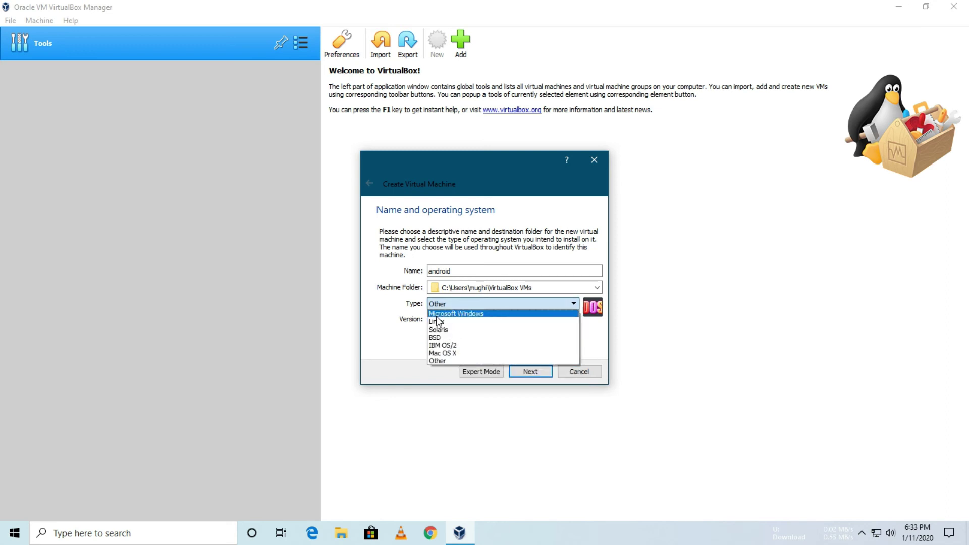
pyautogui.click(440, 322)
pyautogui.click(447, 320)
pyautogui.scroll(-4, 492, 398)
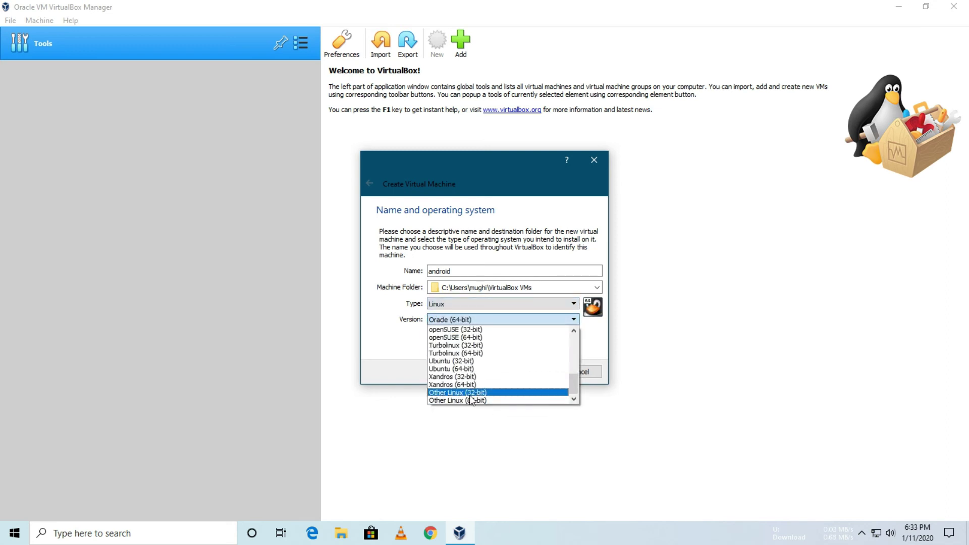
pyautogui.click(487, 400)
pyautogui.click(531, 372)
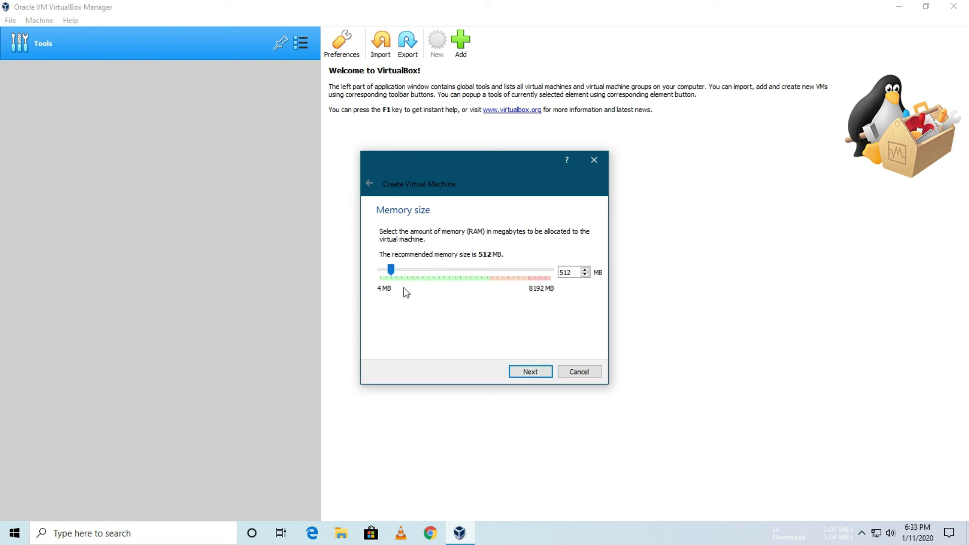
# Allocate 4096 MB of memory to the virtual machine and continue to the hard disk options
pyautogui.moveTo(391, 275); pyautogui.dragTo(408, 282)
pyautogui.moveTo(576, 273); pyautogui.dragTo(472, 273)
pyautogui.write('4096')
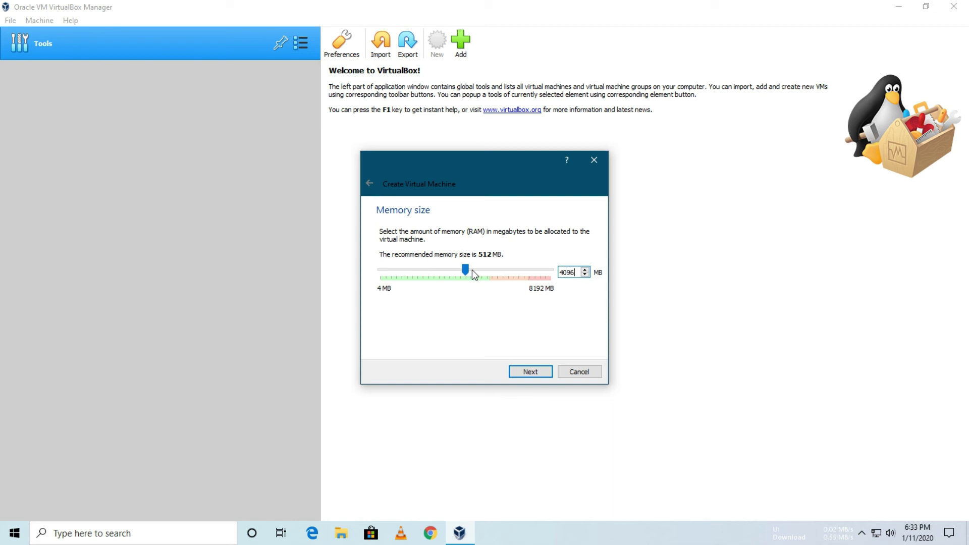
pyautogui.click(526, 372)
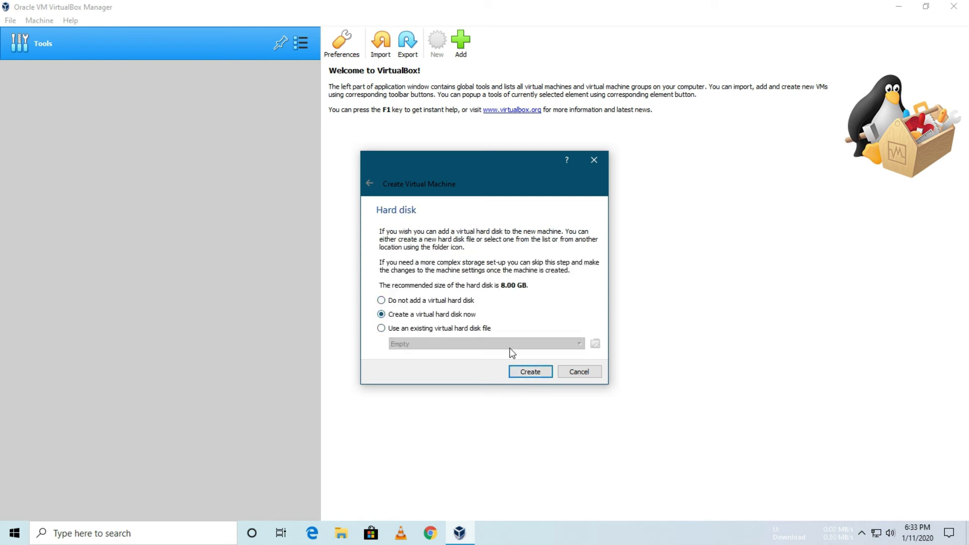
# Choose to create a new virtual hard disk as a dynamically allocated VDI (VirtualBox Disk Image)
pyautogui.click(530, 371)
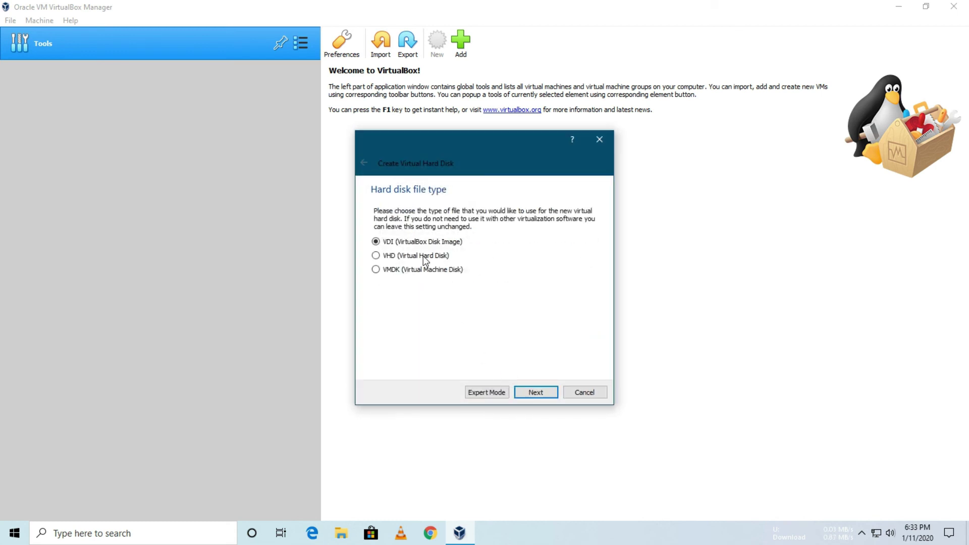
pyautogui.click(552, 394)
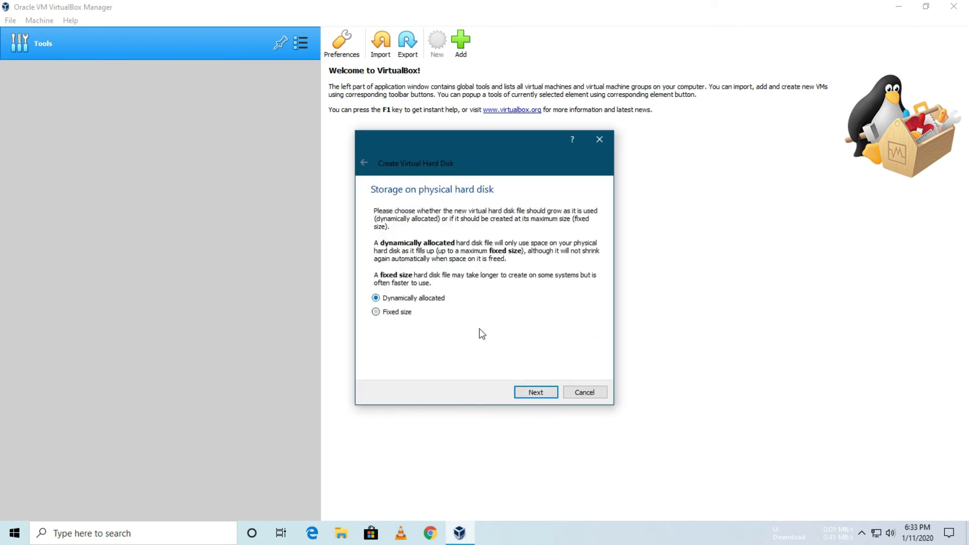
pyautogui.click(528, 393)
# Set the virtual hard disk size to 20 GB and create the disk
pyautogui.moveTo(472, 275)
pyautogui.mouseDown()
pyautogui.moveTo(580, 298)
pyautogui.moveTo(456, 290)
pyautogui.moveTo(476, 292)
pyautogui.mouseUp()
pyautogui.moveTo(567, 276); pyautogui.dragTo(721, 262)
pyautogui.write('20')
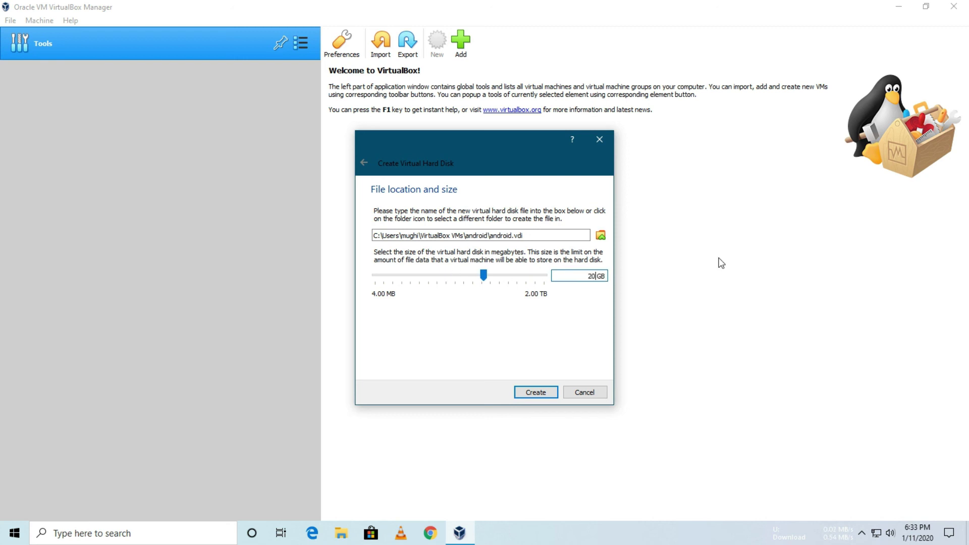
pyautogui.write('0')
pyautogui.press('BackSpace')
pyautogui.click(539, 393)
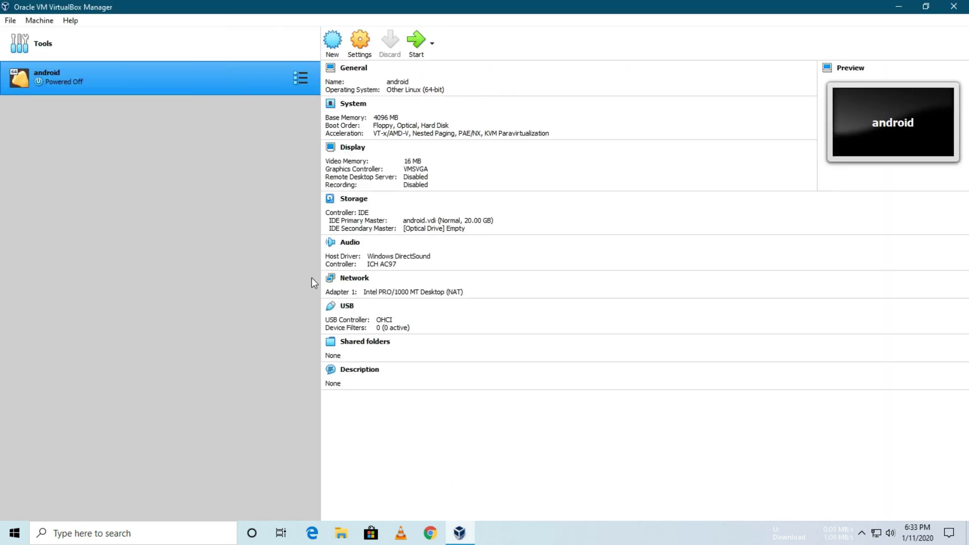